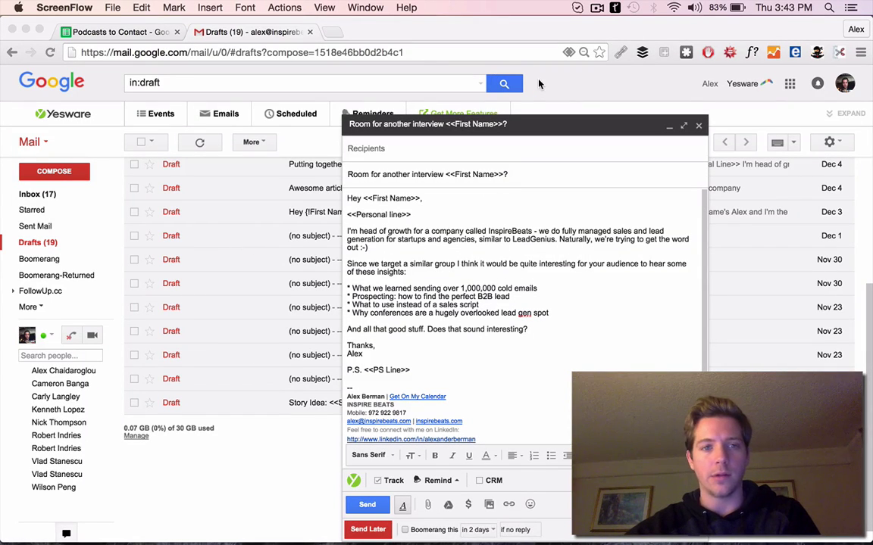
Compare the draft email's First Name and Personal line placeholders with the column headers in the Podcasts to Contact spreadsheet
left_click(114, 32)
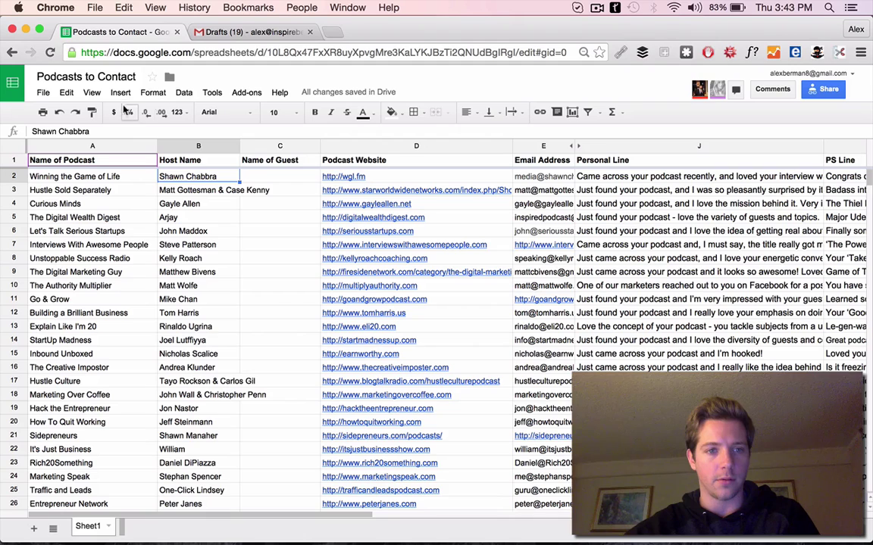
left_click(246, 92)
mouse_move(247, 111)
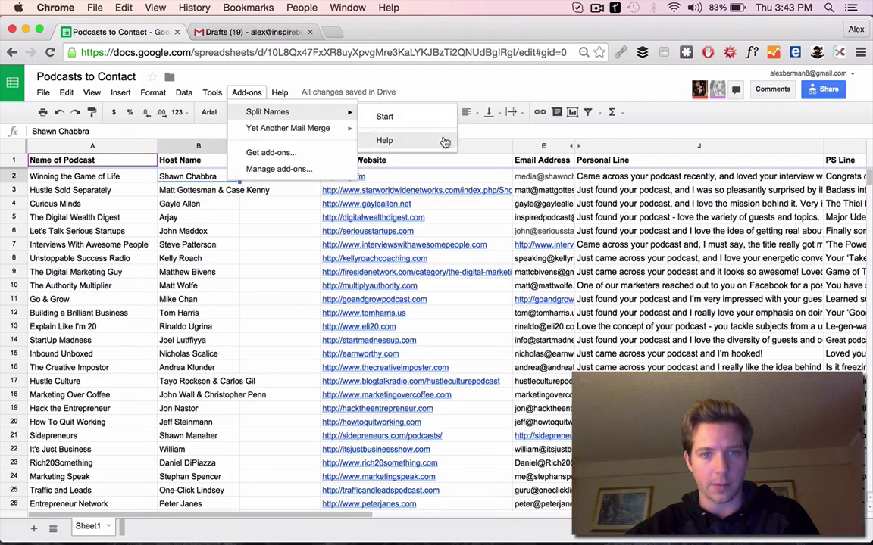
left_click(220, 31)
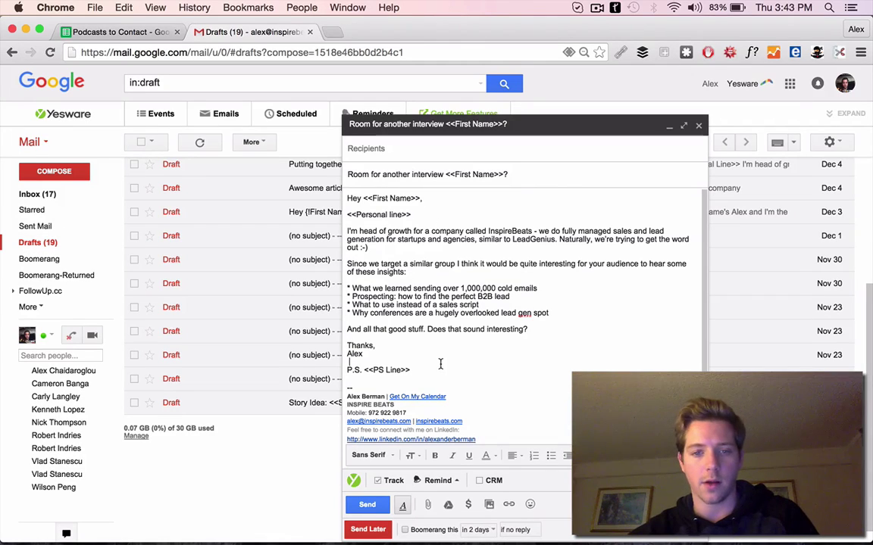
left_click_drag(442, 362, 348, 262)
left_click(394, 245)
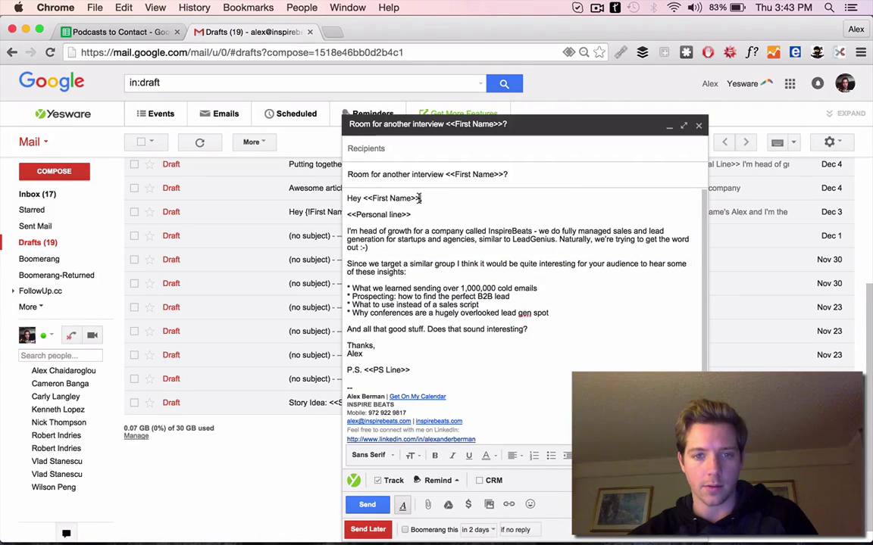
left_click_drag(420, 198, 362, 199)
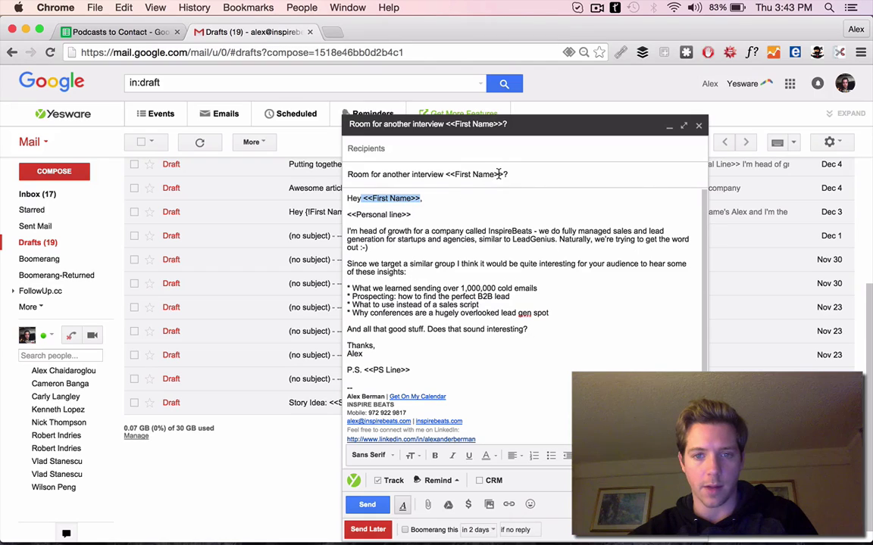
left_click_drag(497, 174, 451, 175)
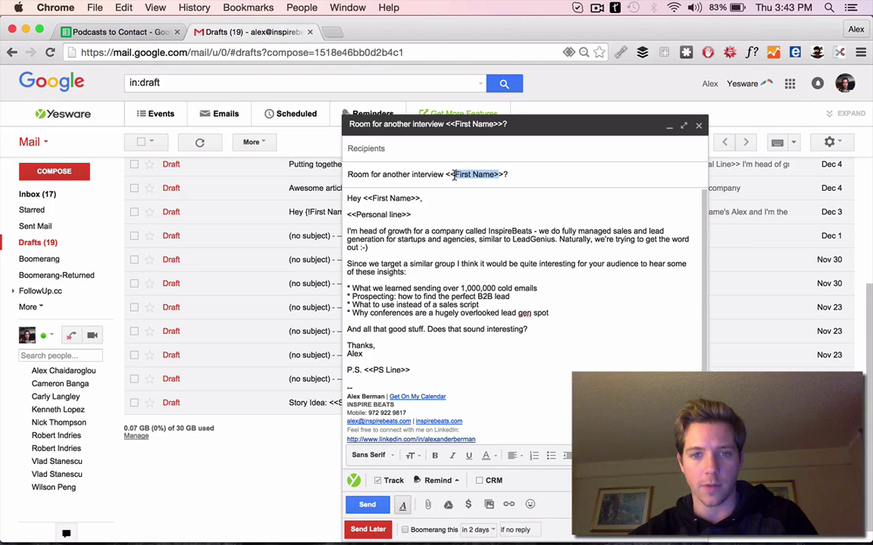
left_click(76, 32)
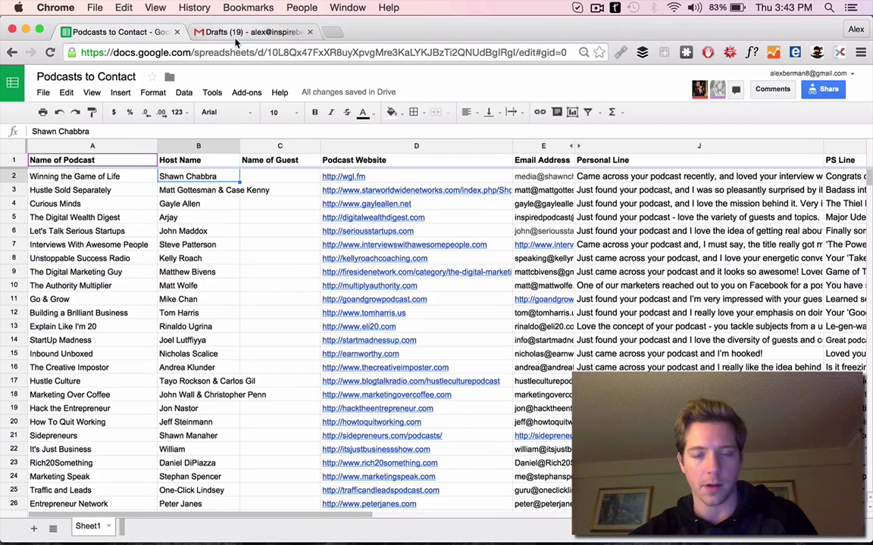
left_click(213, 35)
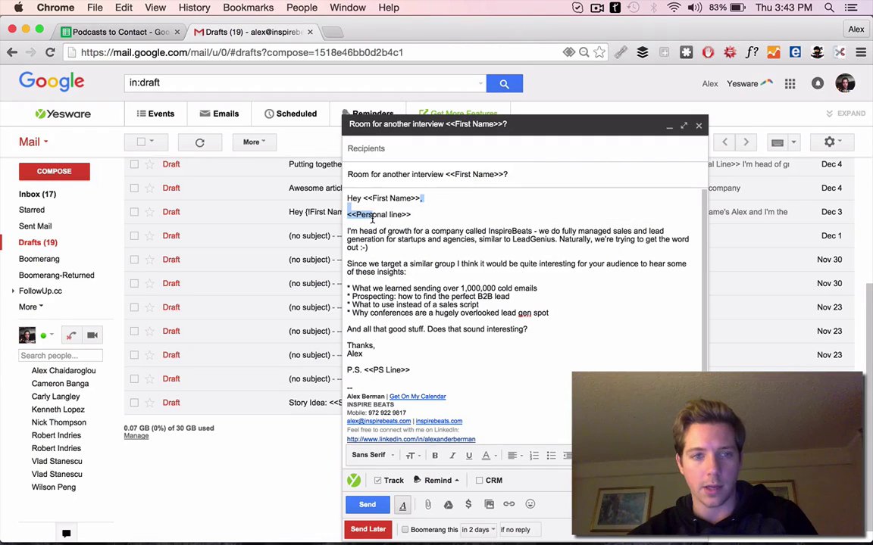
Rename the Personal Line header in the Podcasts to Contact spreadsheet as "Personal line" to match the draft's placeholder
left_click(135, 31)
left_click(604, 165)
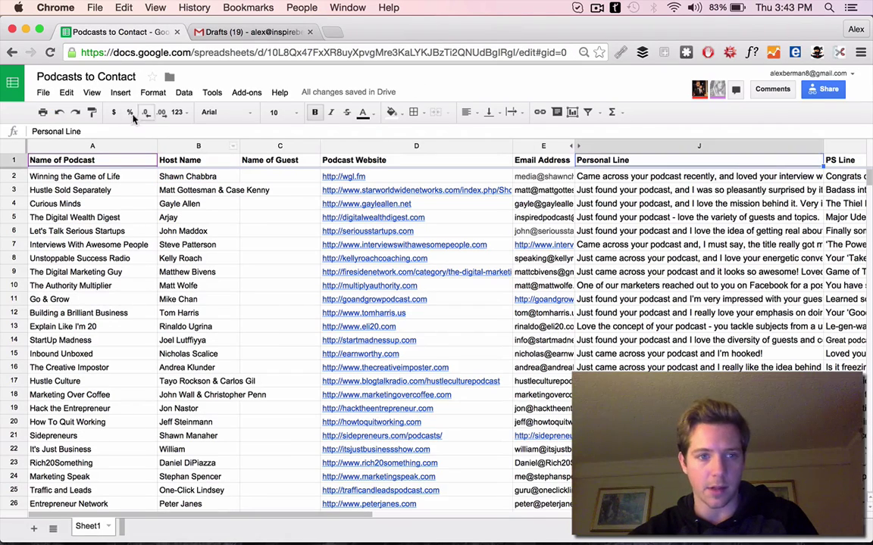
left_click(67, 132)
key("BackSpace")
type("l")
key("Return")
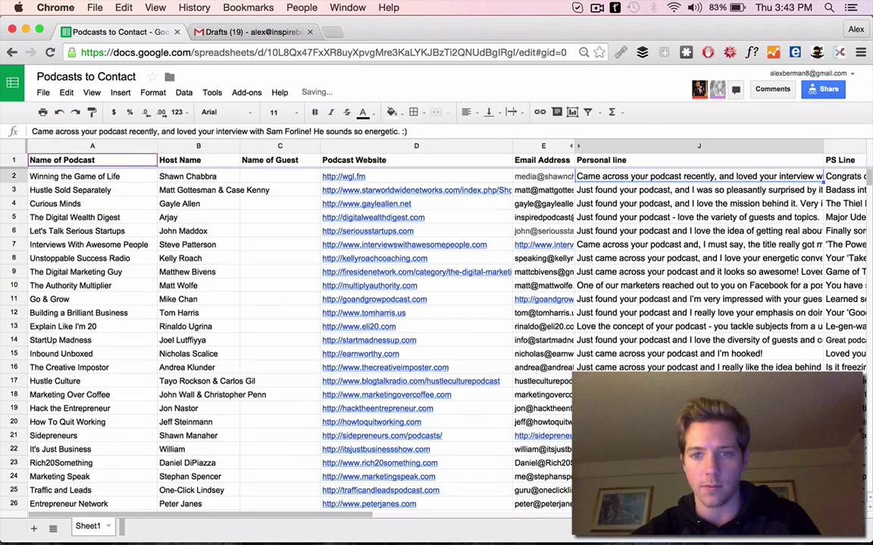
Check the draft's PS Line placeholder against the matching spreadsheet header and look over the contact rows
left_click(189, 32)
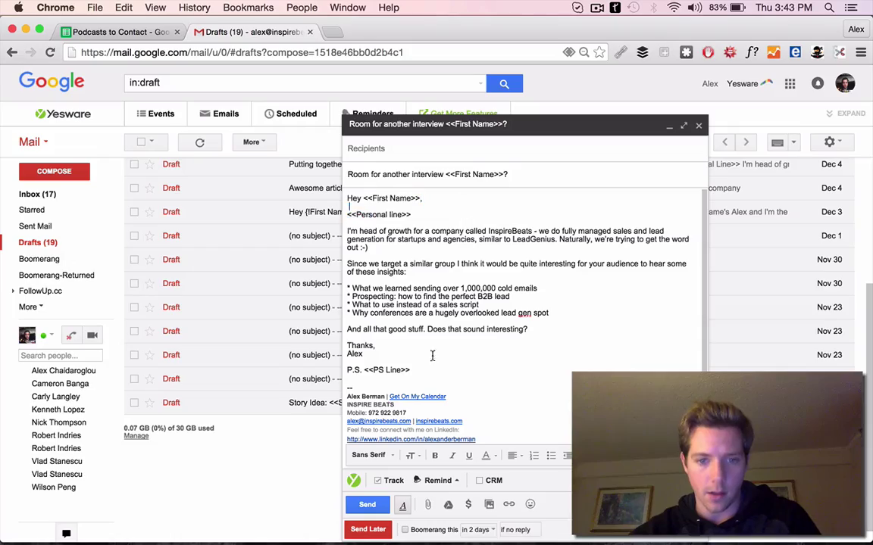
left_click(118, 32)
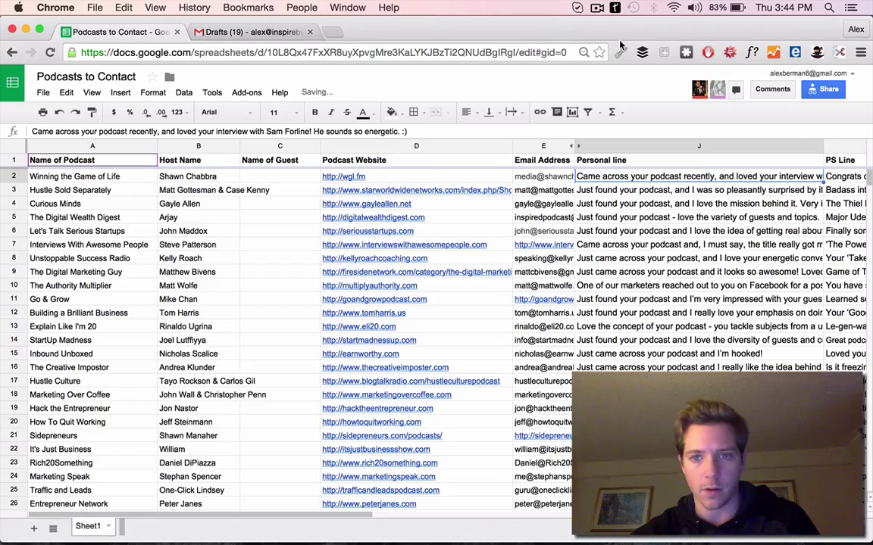
left_click(845, 162)
scroll(723, 212, "down", 8)
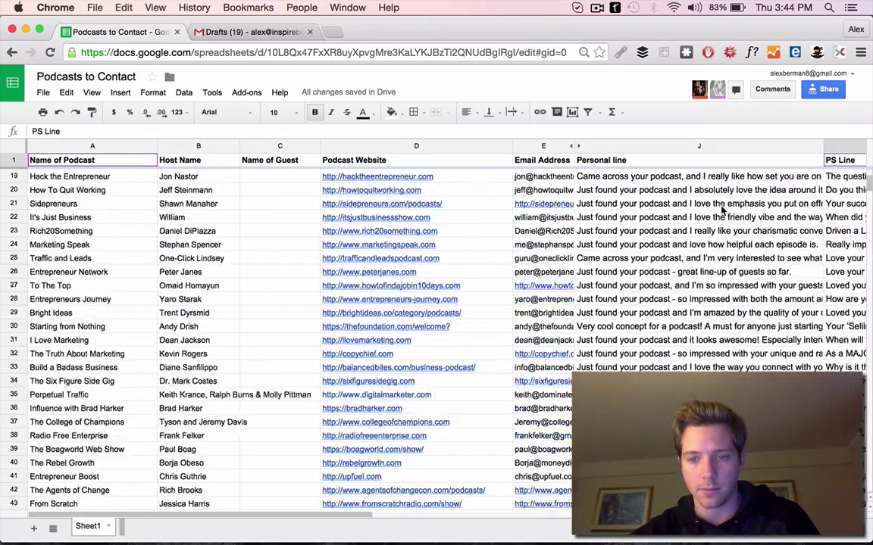
scroll(547, 333, "up", 8)
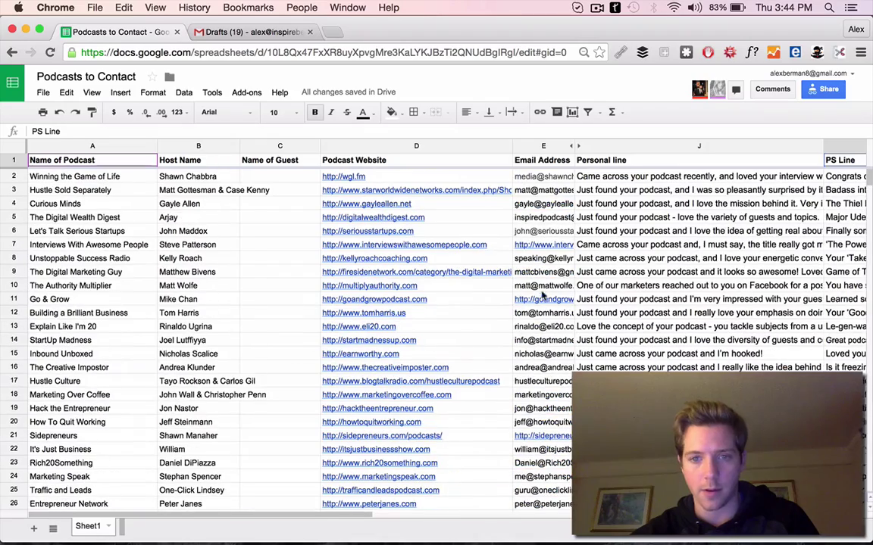
left_click(183, 259)
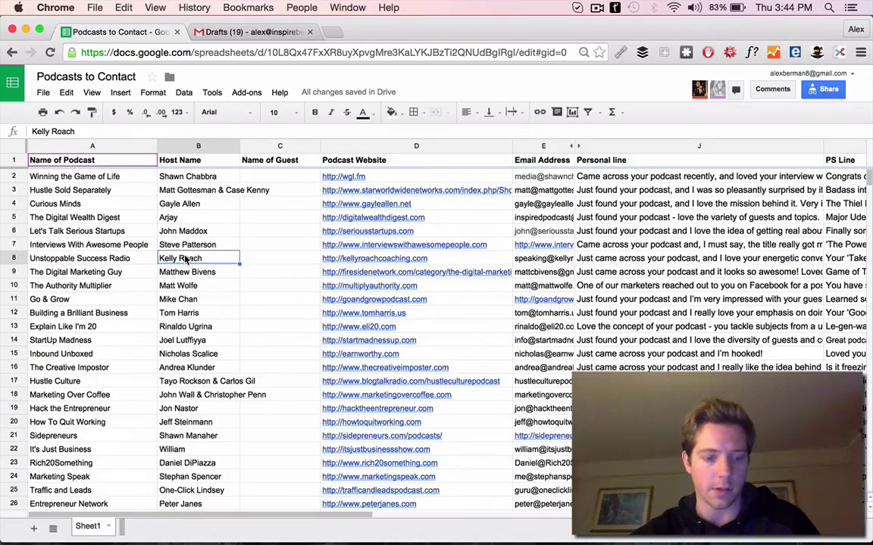
key("ctrl+space")
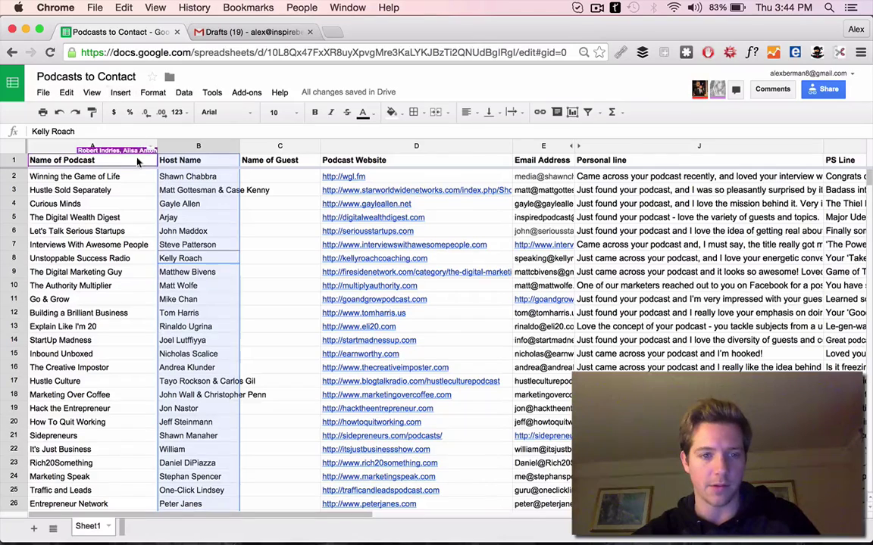
left_click(169, 220)
key("ctrl+space")
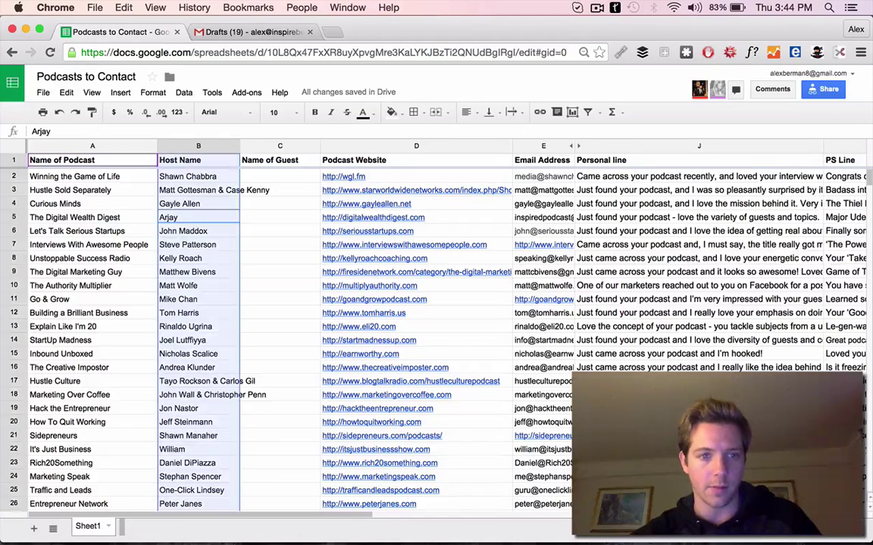
left_click(257, 92)
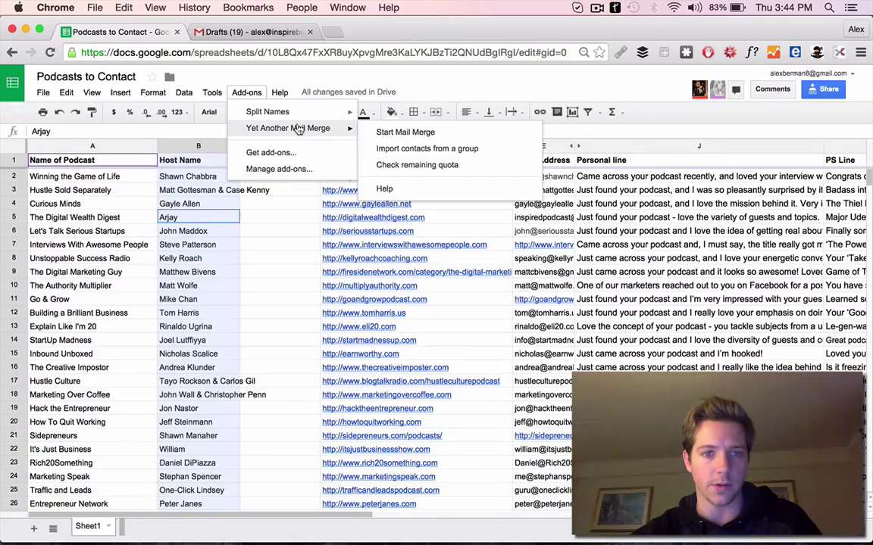
left_click(345, 116)
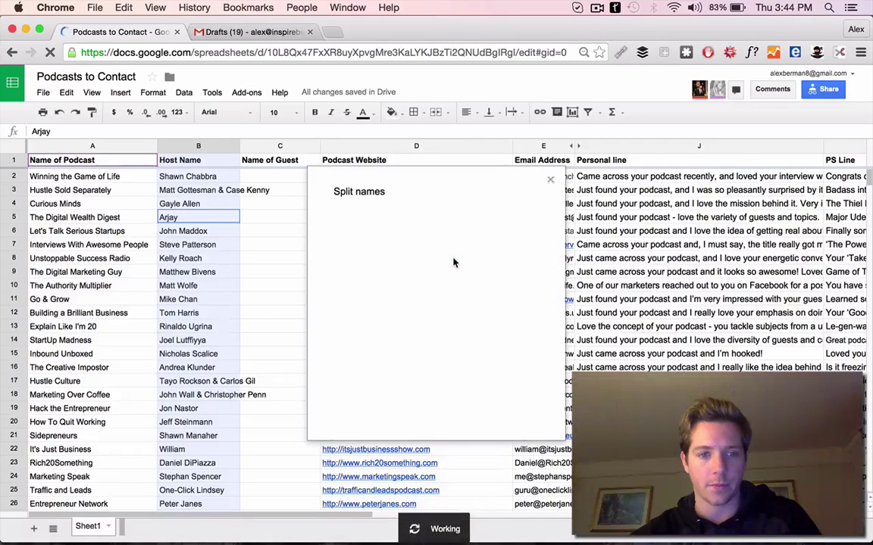
left_click(551, 181)
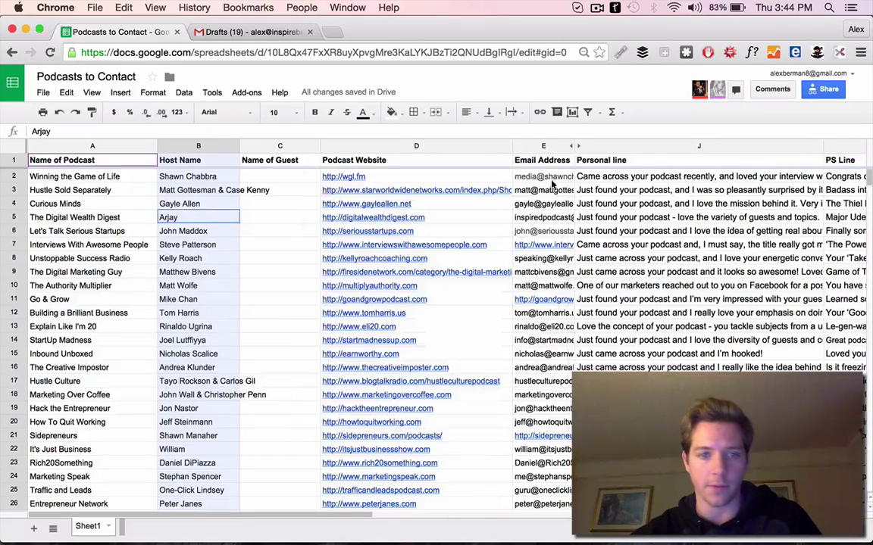
Remove the co-host from the Host Name cell of Hustle Sold Separately, leaving only the first host
left_click(196, 190)
left_click_drag(86, 132, 263, 132)
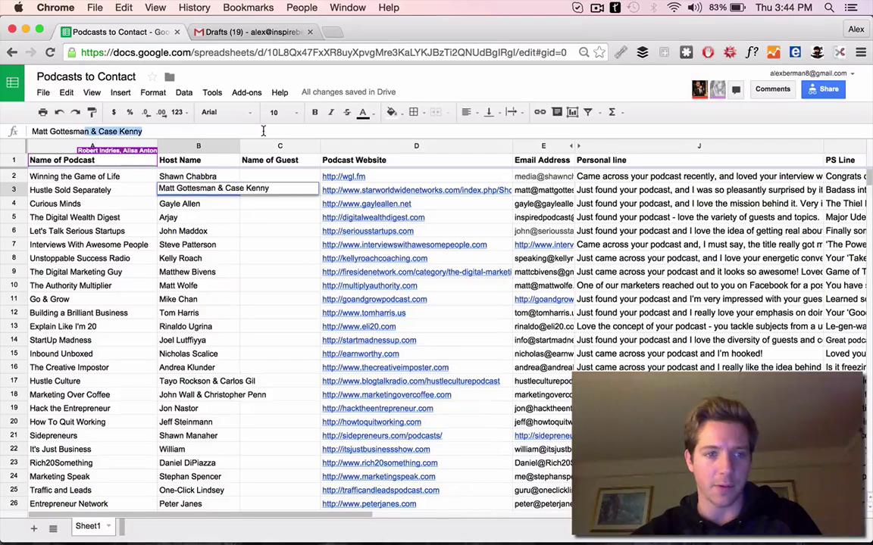
key("BackSpace")
key("Return")
Trim the Host Name cells of Hustle Culture and Marketing Over Coffee to the first host only
left_click(211, 381)
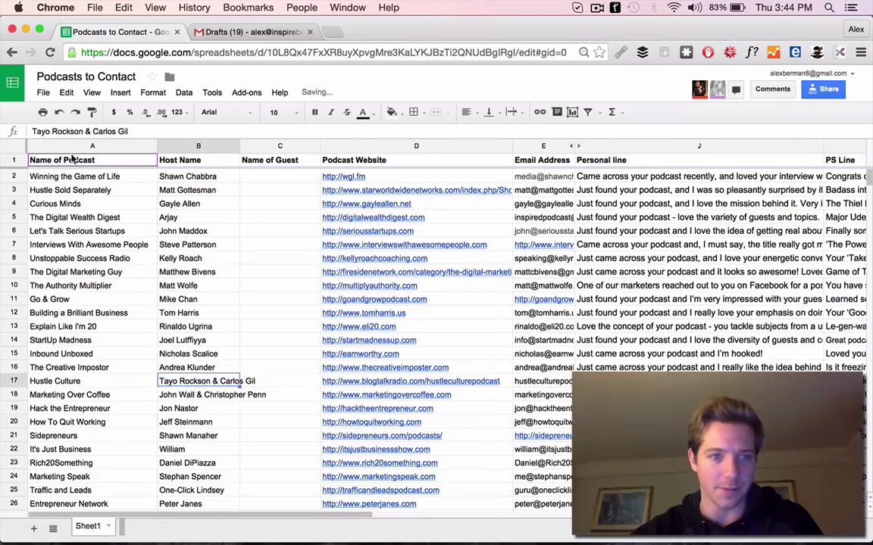
left_click_drag(86, 132, 132, 131)
key("BackSpace")
key("Return")
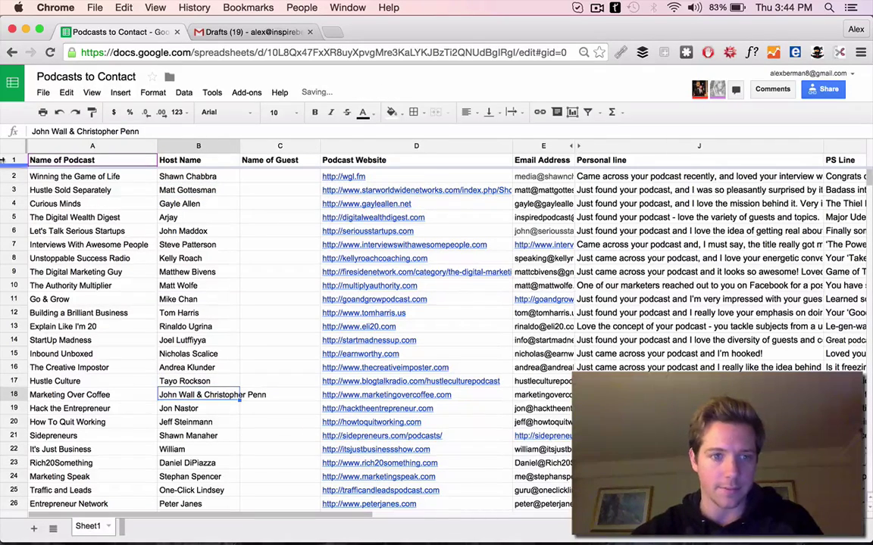
left_click_drag(71, 132, 140, 132)
key("BackSpace")
key("Return")
Trim the Host Name cell of Perpetual Traffic to the first of its three hosts
scroll(145, 426, "down", 1)
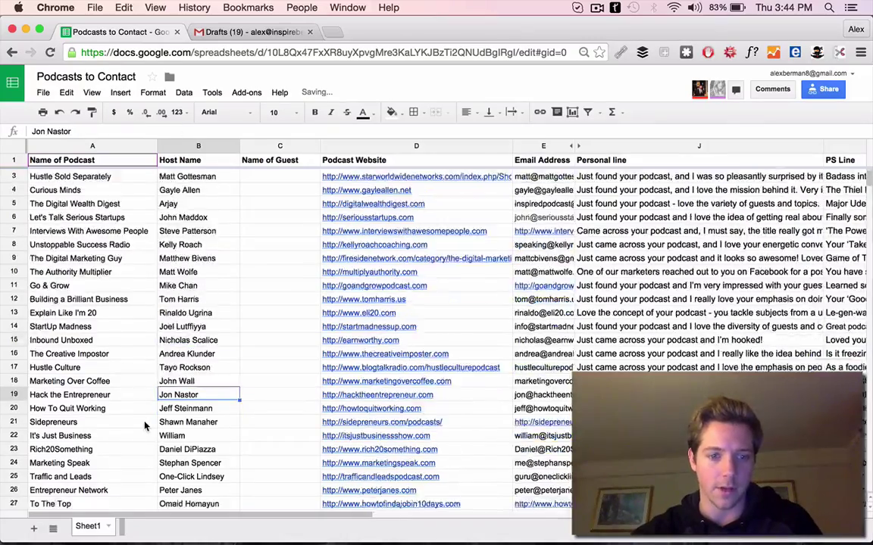
scroll(144, 427, "down", 6)
left_click(231, 367)
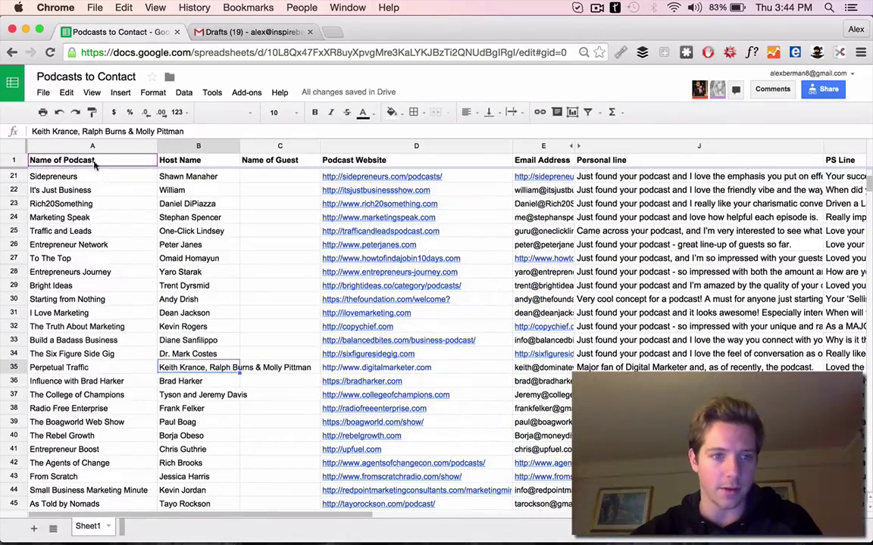
left_click_drag(77, 132, 185, 131)
key("BackSpace")
key("Return")
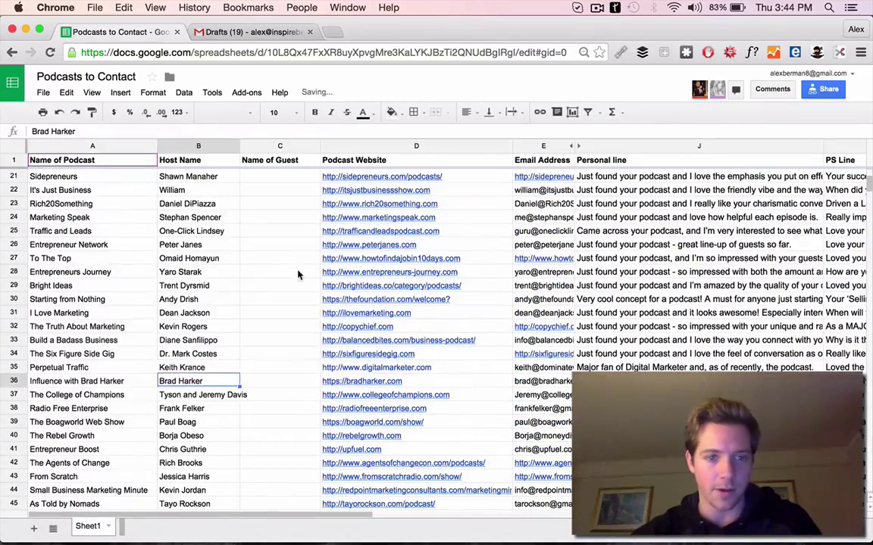
Shorten the Host Name cell of The College of Champions to the first host's first name
scroll(265, 318, "down", 3)
left_click(227, 354)
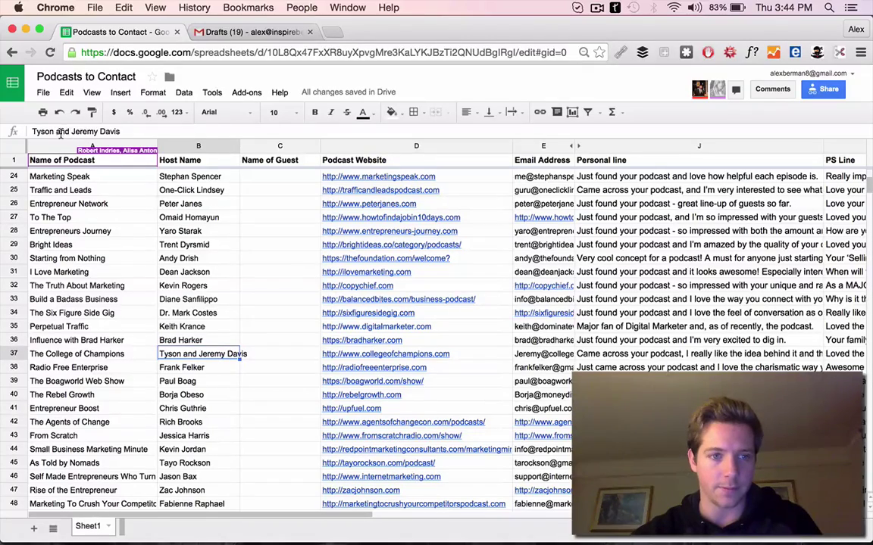
left_click_drag(54, 132, 122, 132)
key("BackSpace")
key("Return")
Split the Host Name column, which has a header, into First name and Last name columns with the Split Names add-on
scroll(199, 239, "down", 4)
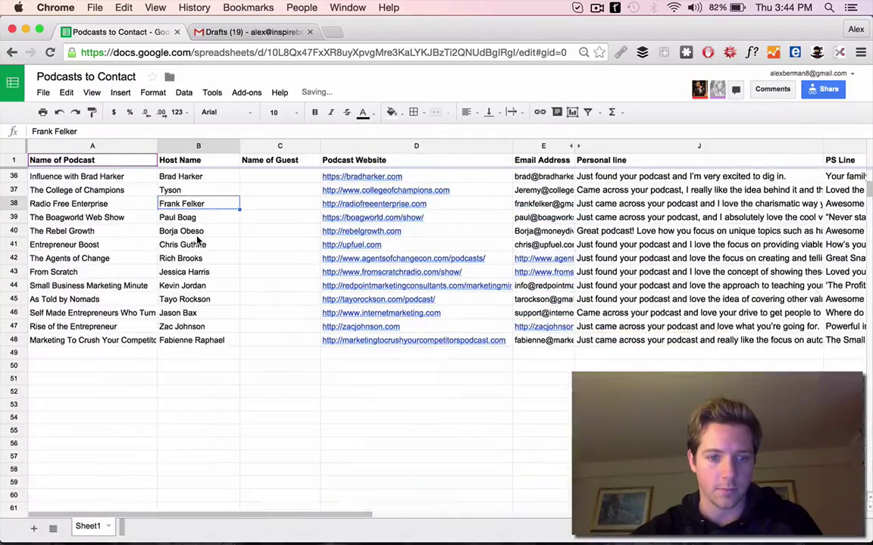
scroll(201, 239, "up", 5)
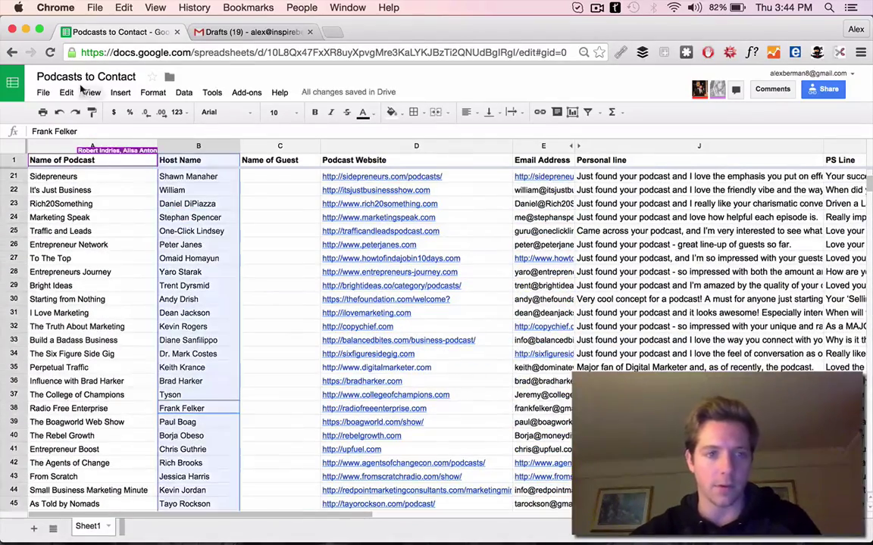
left_click(279, 92)
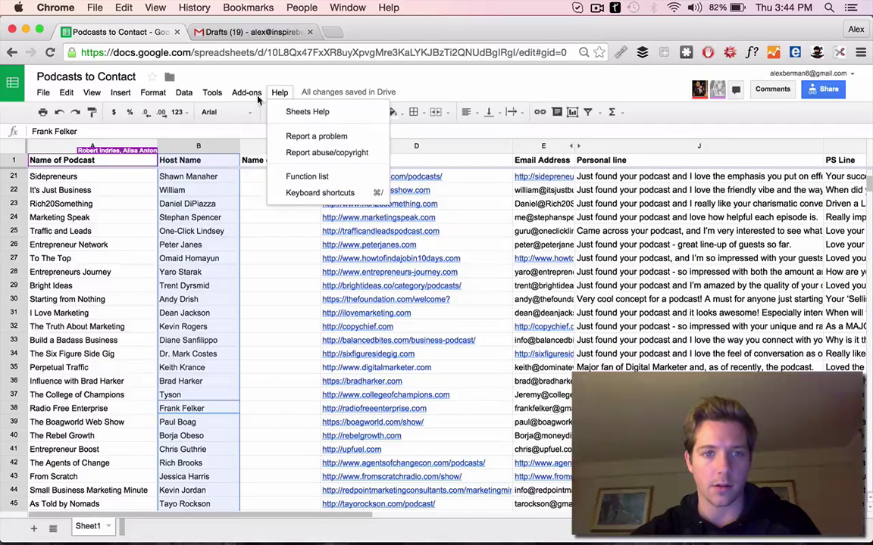
mouse_move(257, 94)
mouse_move(295, 117)
left_click(383, 115)
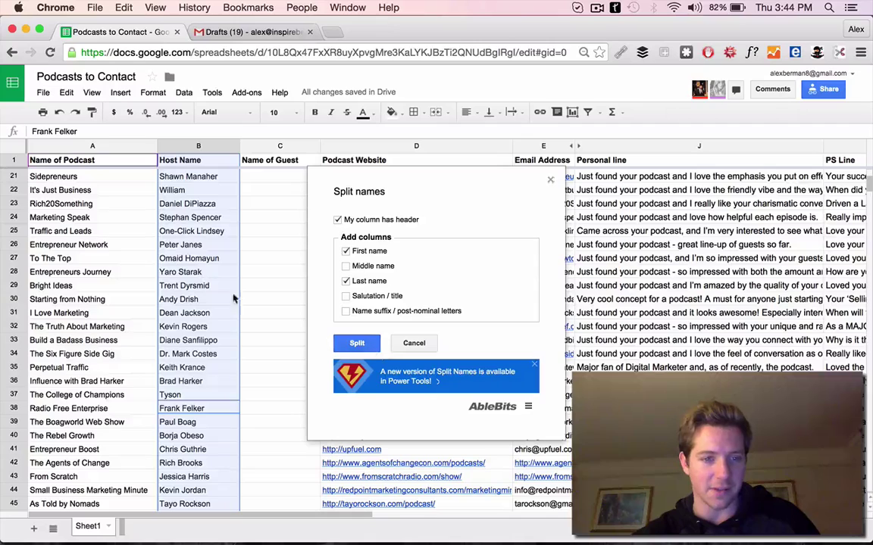
left_click(362, 346)
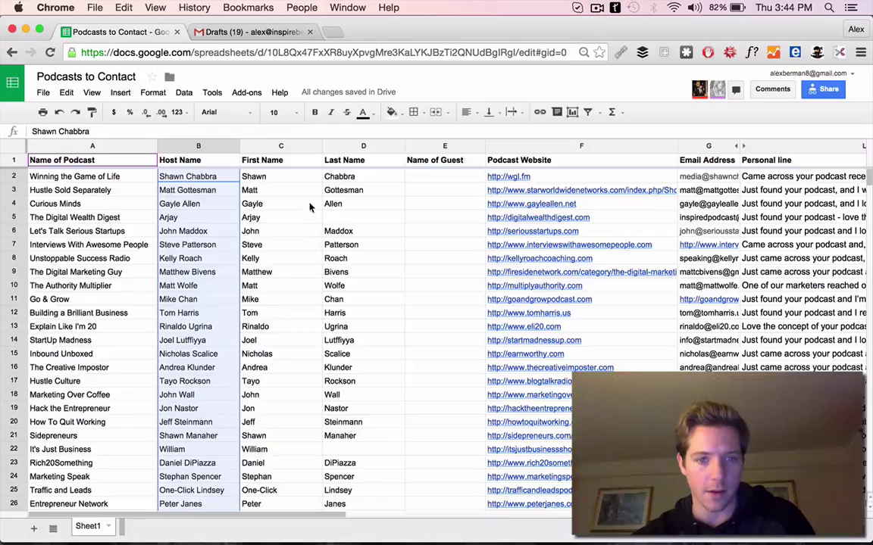
Move the Last Name entry of Traffic and Leads into its First Name cell, then review the remaining split names
scroll(309, 206, "down", 5)
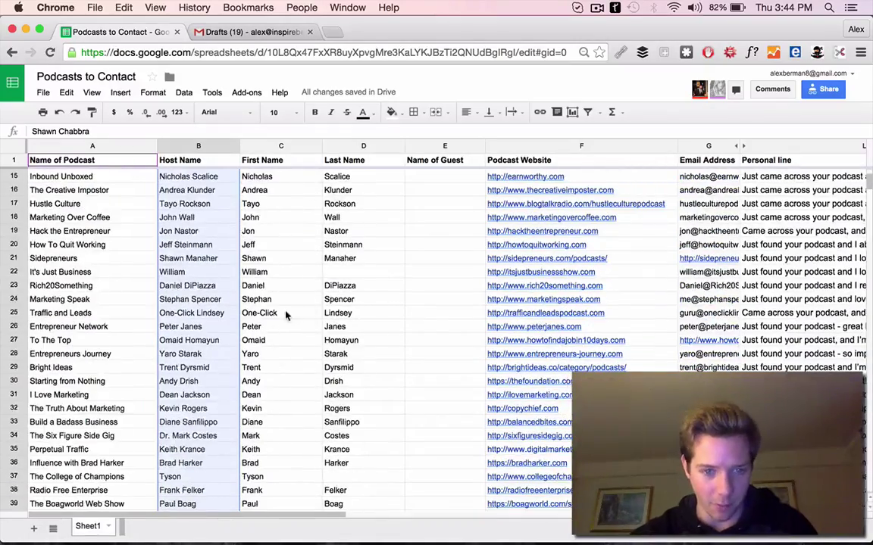
left_click(286, 315)
left_click(350, 313)
key("super+x")
left_click(280, 313)
key("super+v")
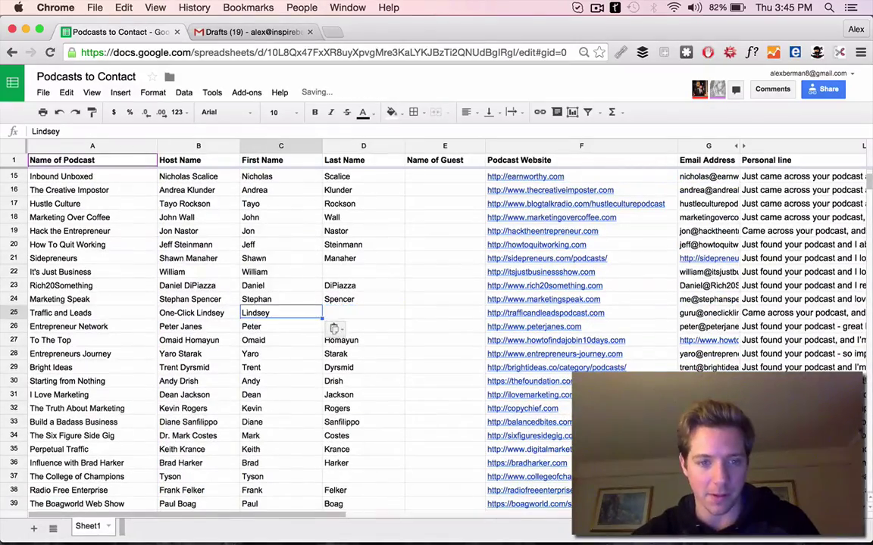
scroll(293, 371, "down", 8)
scroll(293, 370, "up", 12)
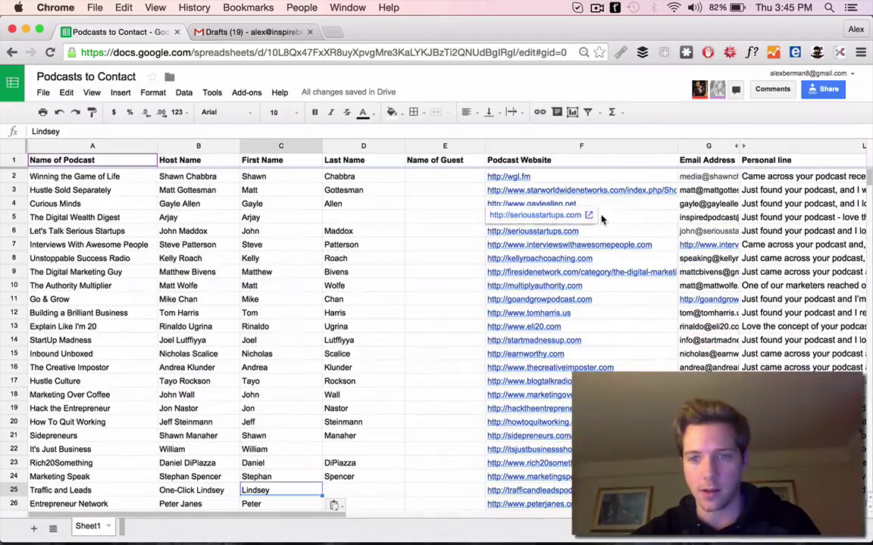
Set the font size of all Personal line and PS Line entries to 10
scroll(603, 218, "right", 6)
scroll(603, 219, "left", 5)
scroll(603, 218, "right", 4)
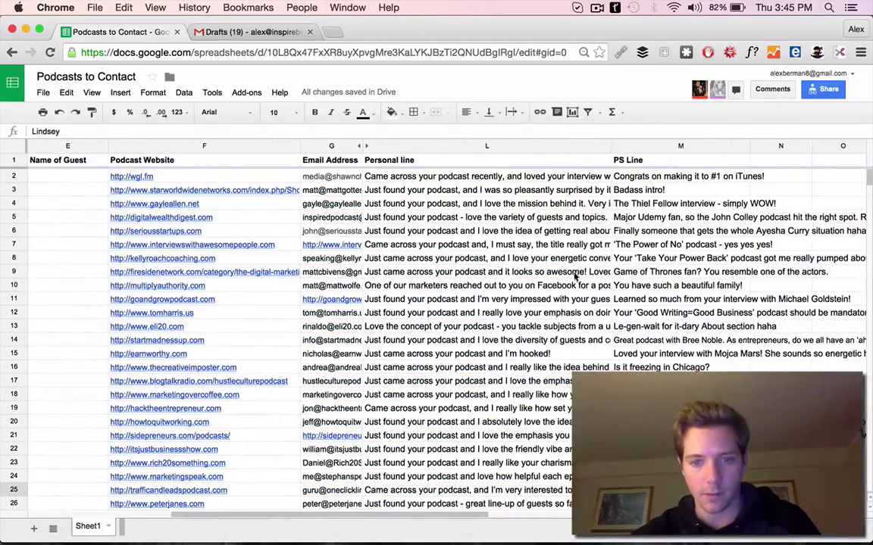
left_click(551, 343)
key("Down")
key("Down")
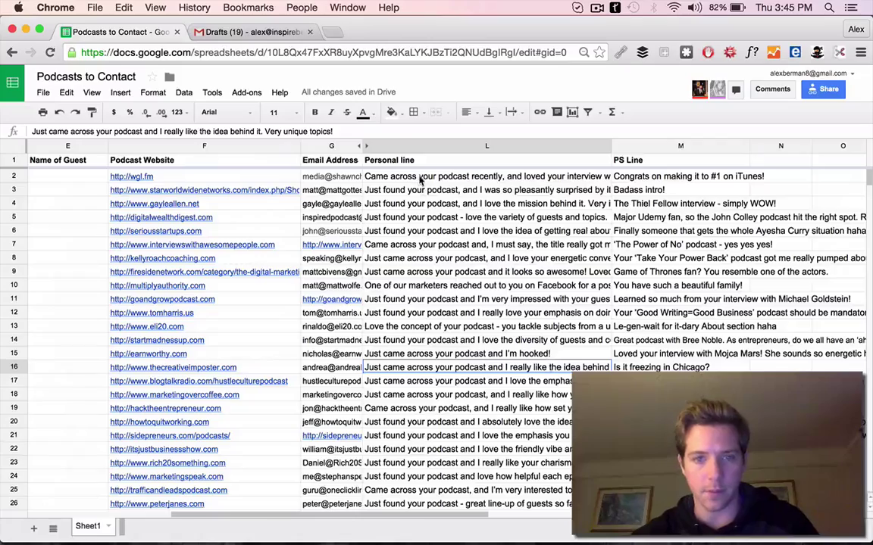
left_click(420, 179)
scroll(421, 179, "down", 10)
scroll(420, 178, "left", 2)
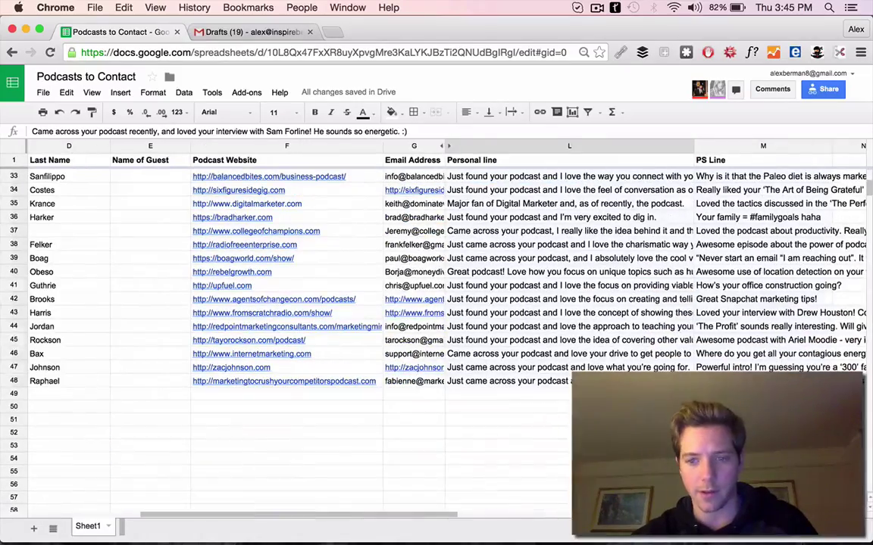
key("shift+Right")
key("ctrl+shift+Down")
left_click(280, 112)
left_click(281, 186)
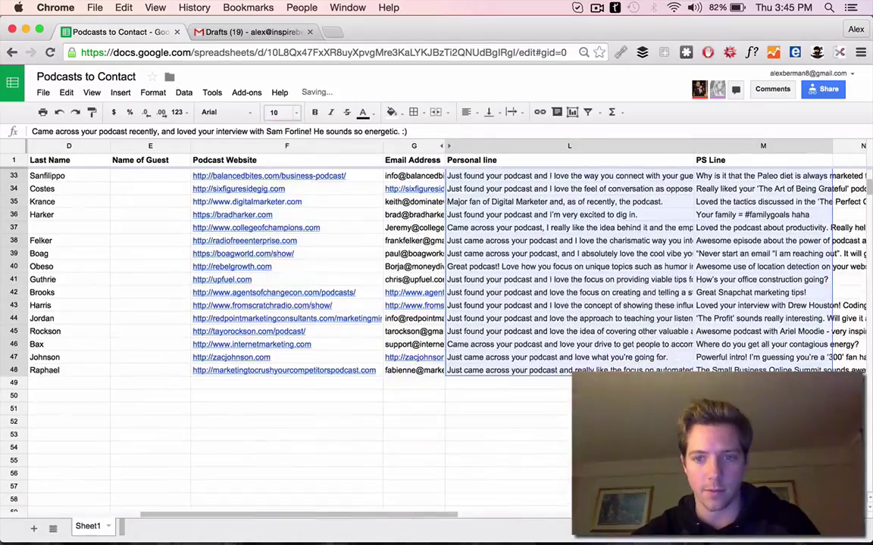
left_click(638, 344)
scroll(640, 354, "up", 10)
scroll(640, 354, "left", 2)
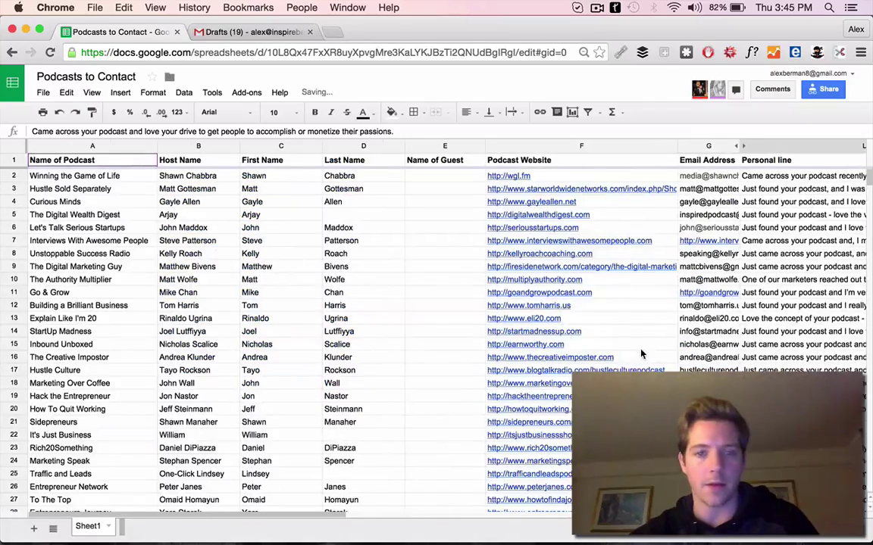
scroll(625, 345, "right", 2)
left_click(244, 93)
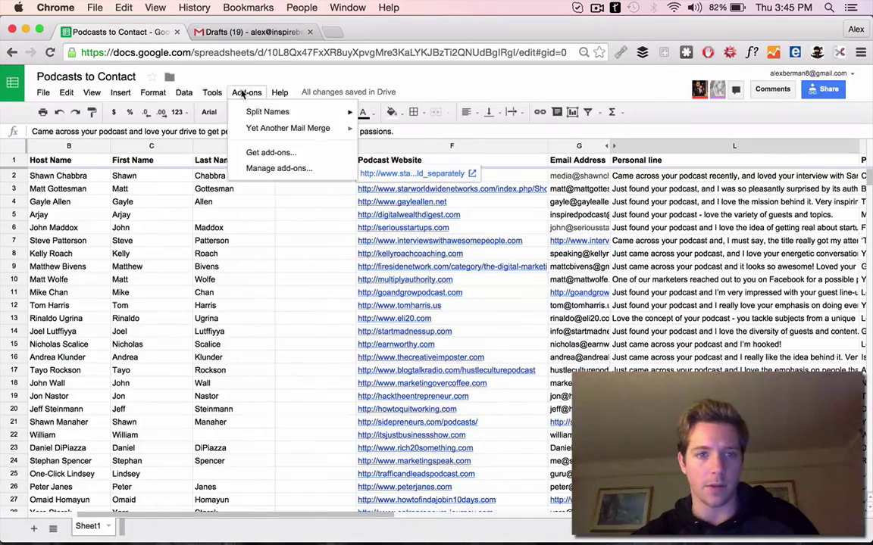
mouse_move(337, 130)
left_click(414, 130)
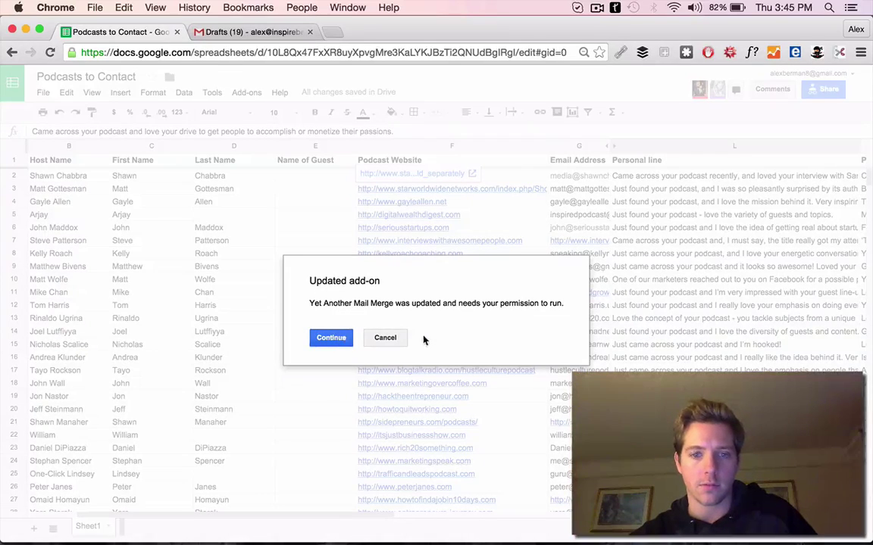
left_click(384, 338)
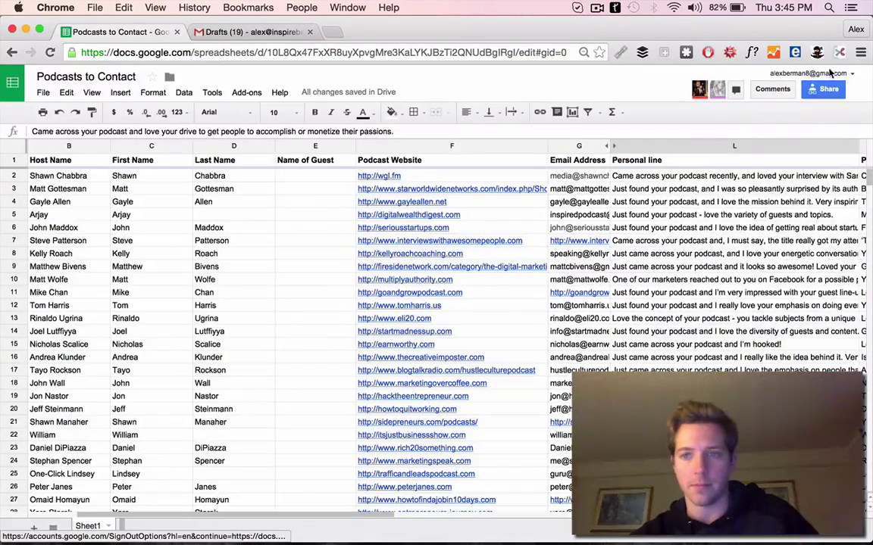
Switch the spreadsheet to the InspireBeats Google account and try to start a mail merge with Yet Another Mail Merge
left_click(829, 73)
left_click(751, 206)
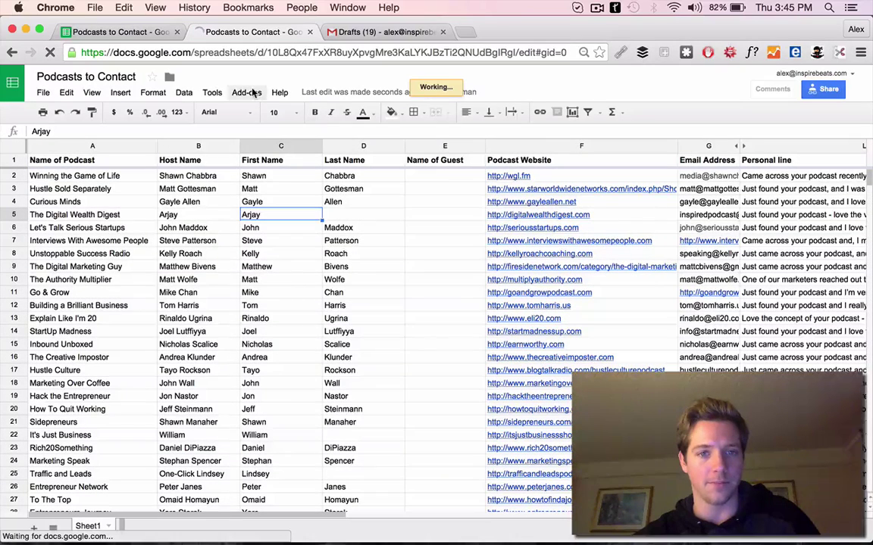
left_click(255, 92)
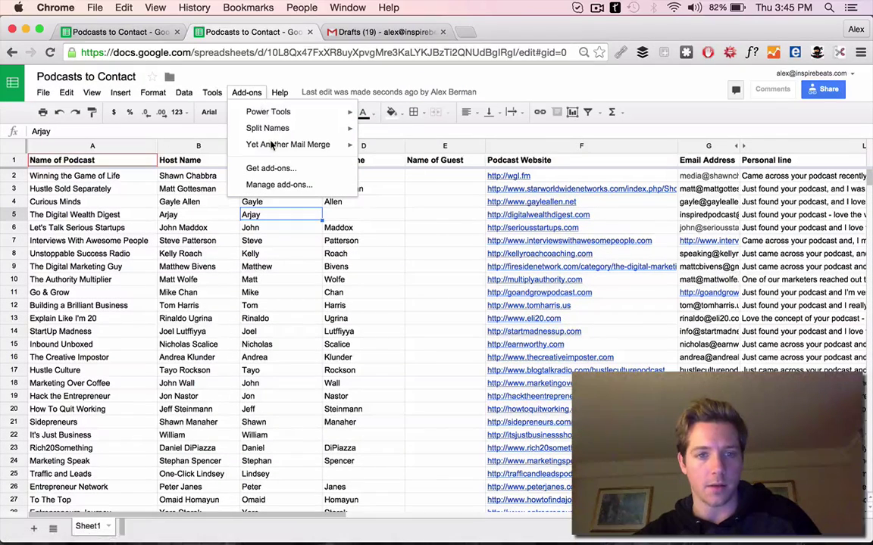
left_click(246, 92)
mouse_move(315, 144)
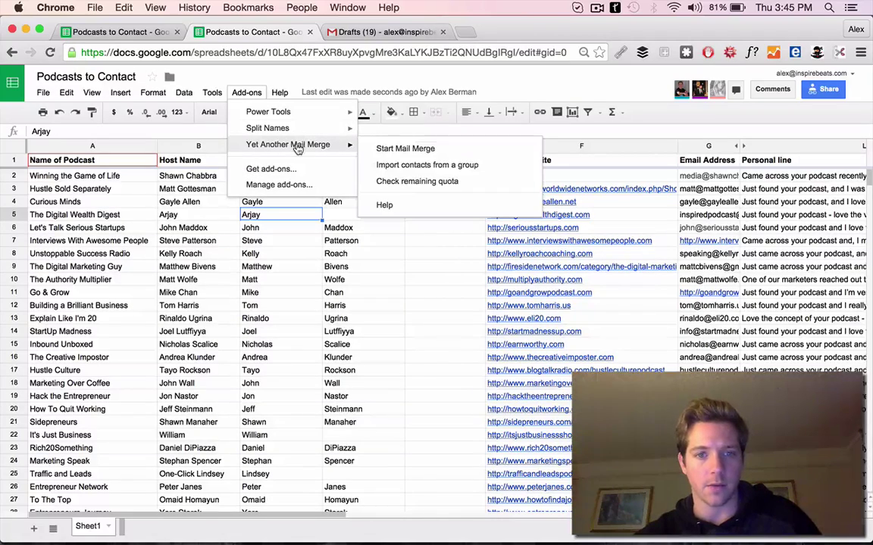
left_click(428, 150)
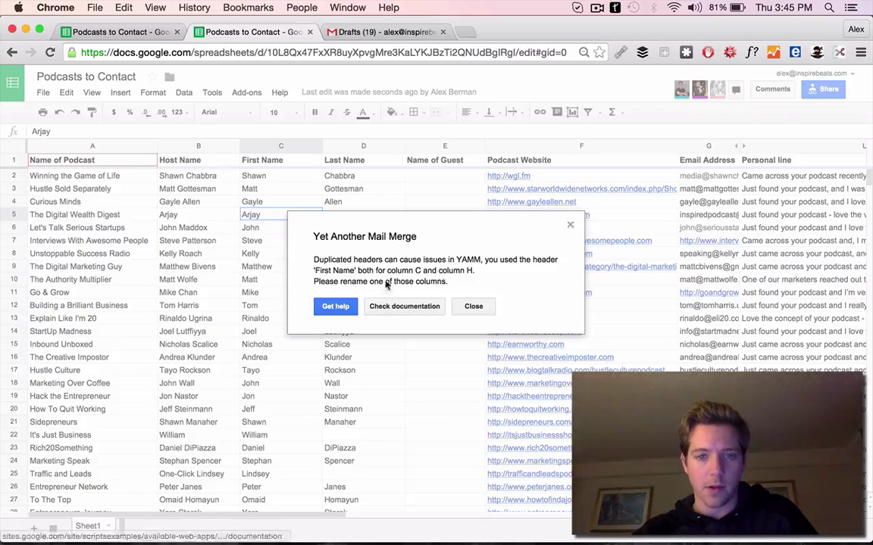
left_click(571, 224)
Unhide columns H to K between Email Address and Personal line, then delete these four columns
left_click(744, 146)
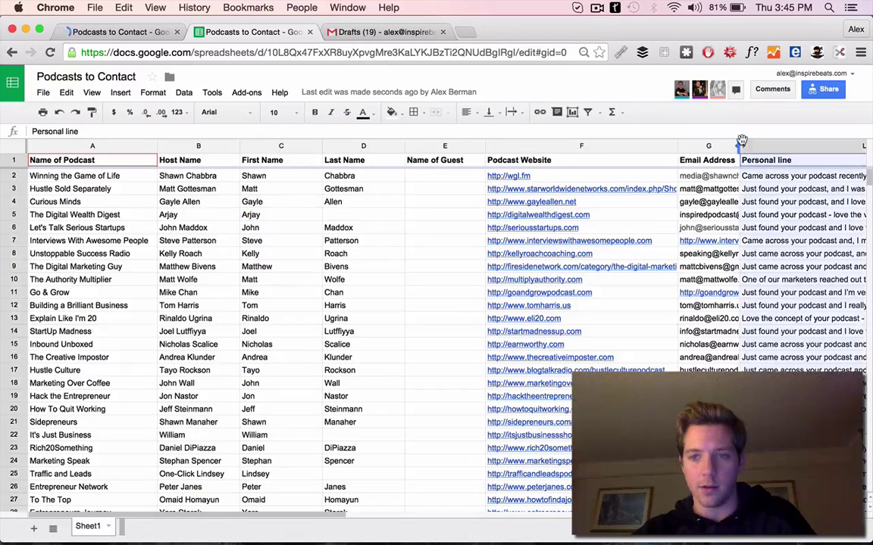
left_click(724, 201)
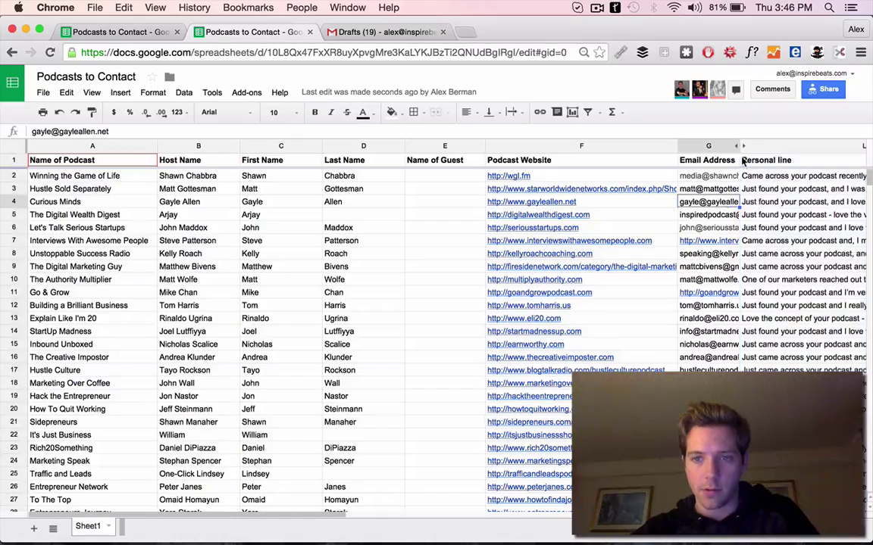
key("super+z")
scroll(765, 203, "right", 10)
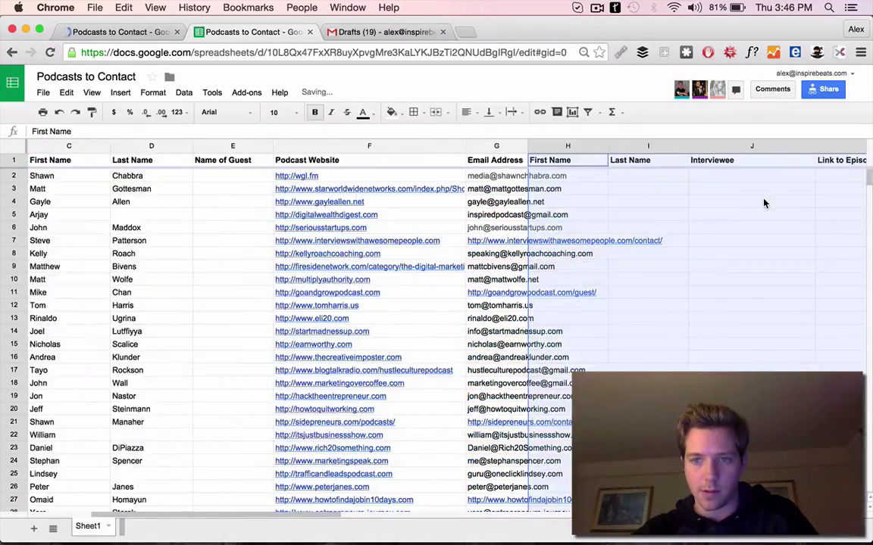
right_click(432, 273)
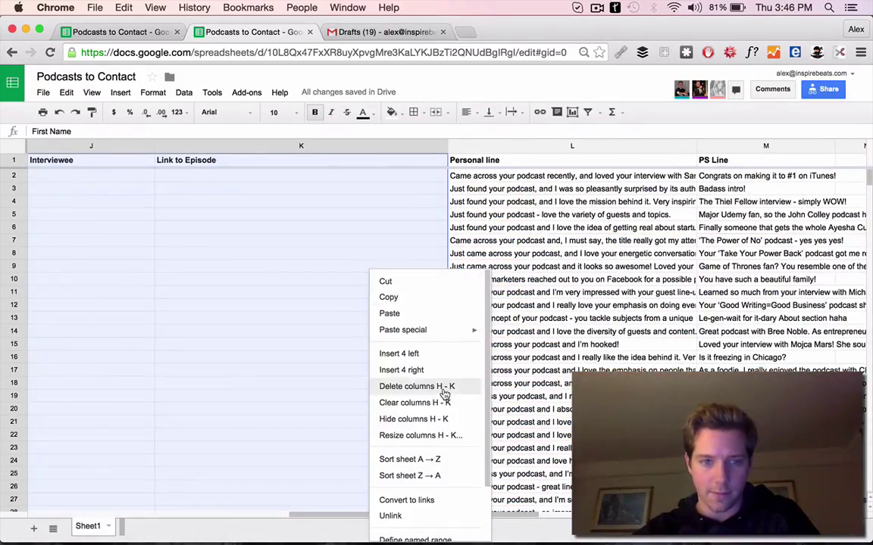
left_click(446, 385)
Start Yet Another Mail Merge with the draft "Room for another interview <<First Name>>?" and send a test email to the own inbox
left_click(246, 93)
mouse_move(303, 144)
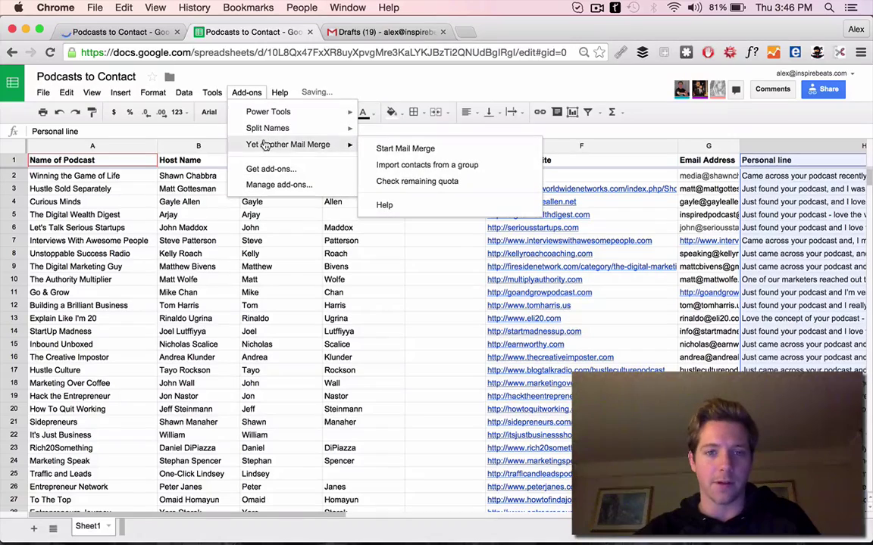
left_click(405, 150)
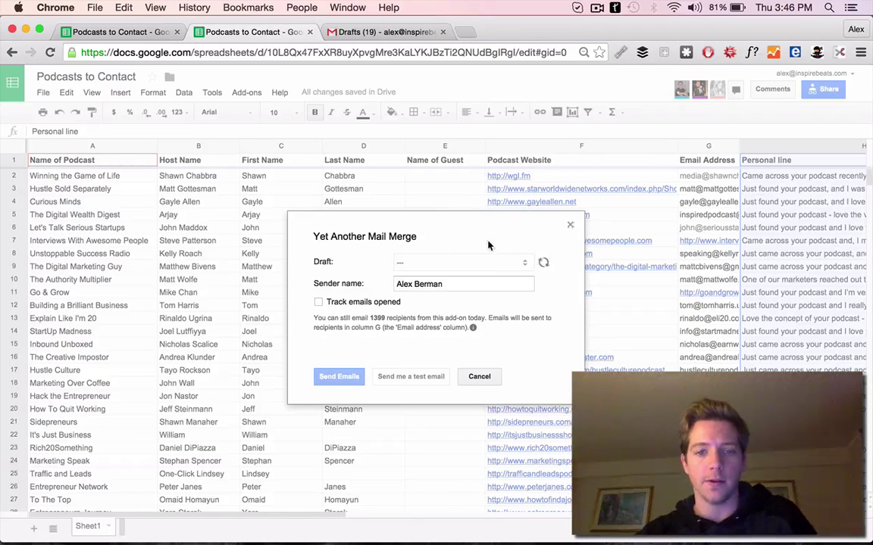
left_click(362, 32)
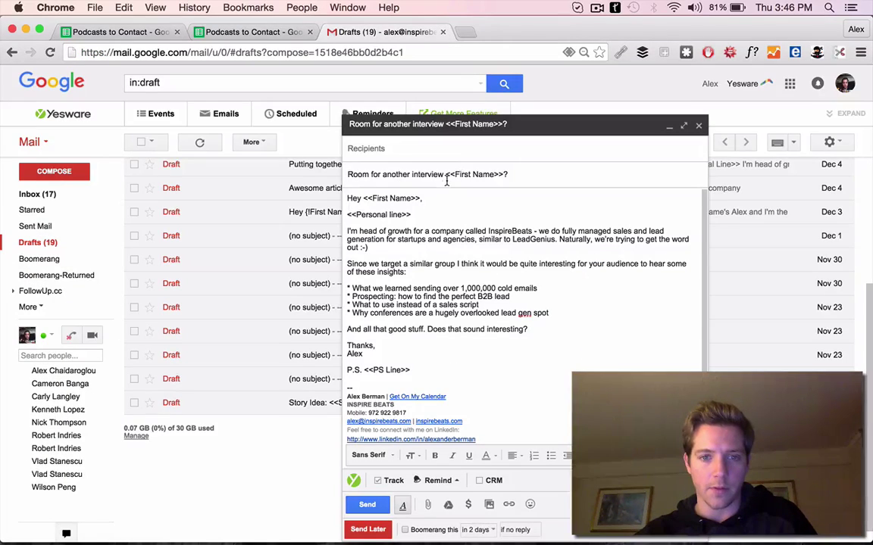
left_click(250, 32)
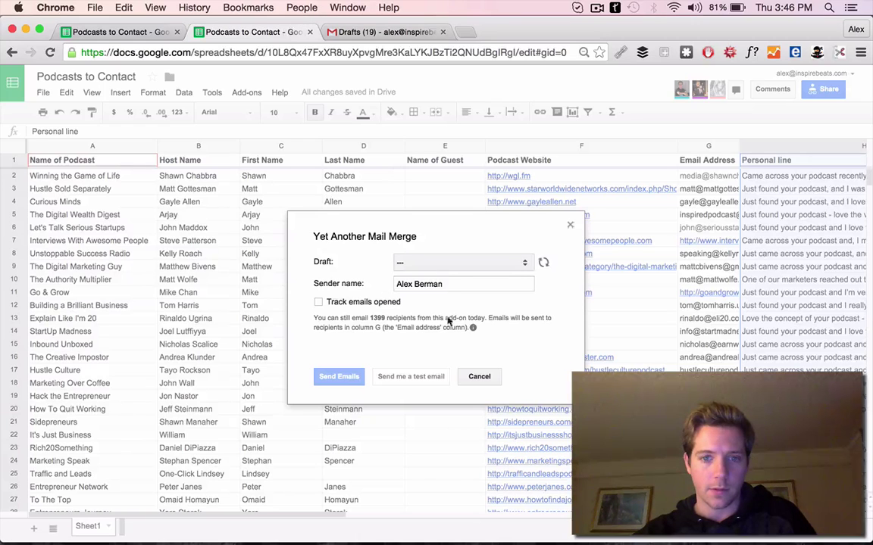
left_click(425, 261)
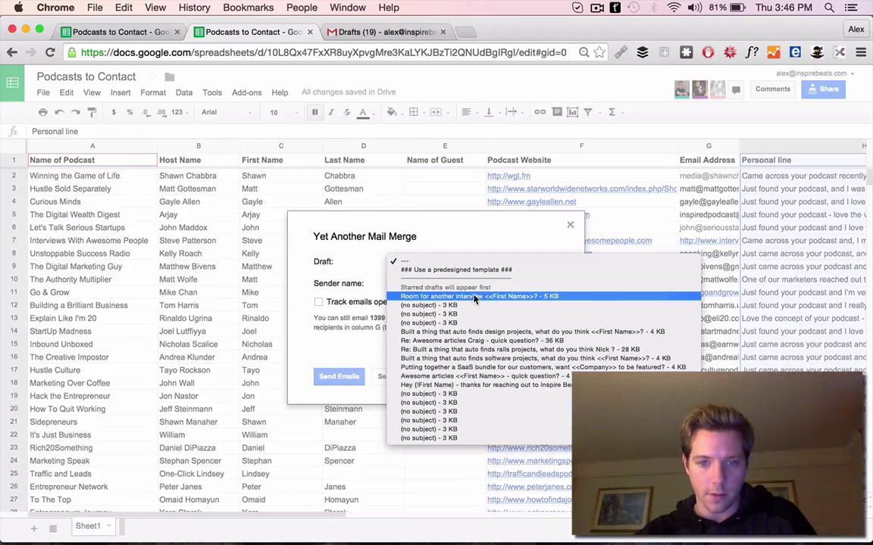
left_click(455, 296)
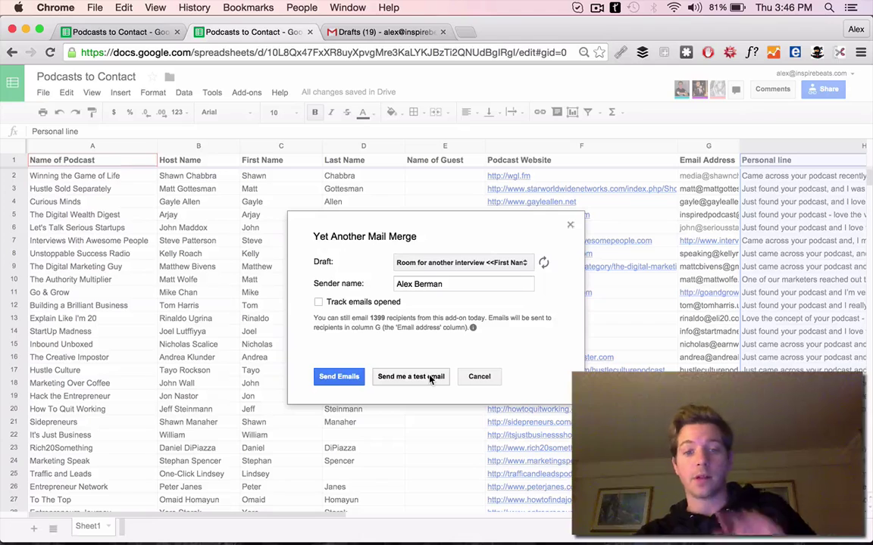
left_click(433, 377)
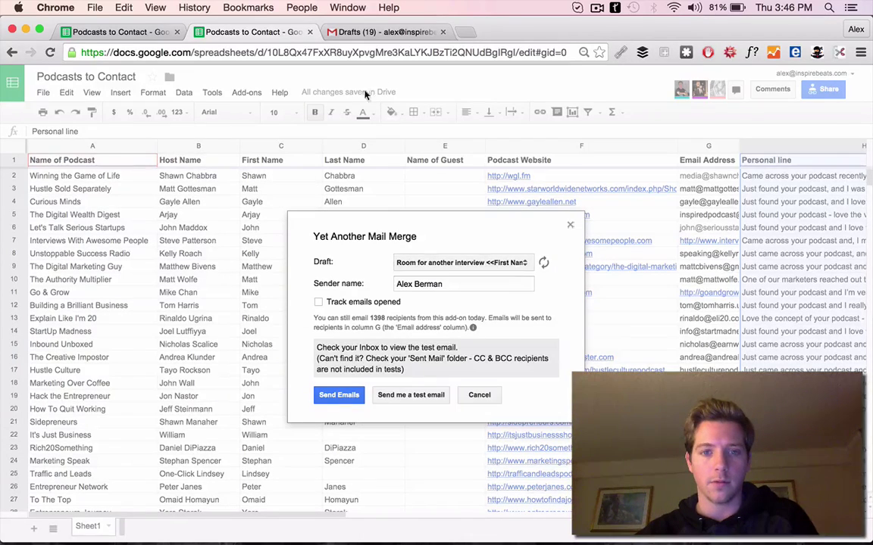
Open the test email in the Gmail inbox and check its merged first name, personal line and PS line
left_click(387, 32)
left_click(33, 195)
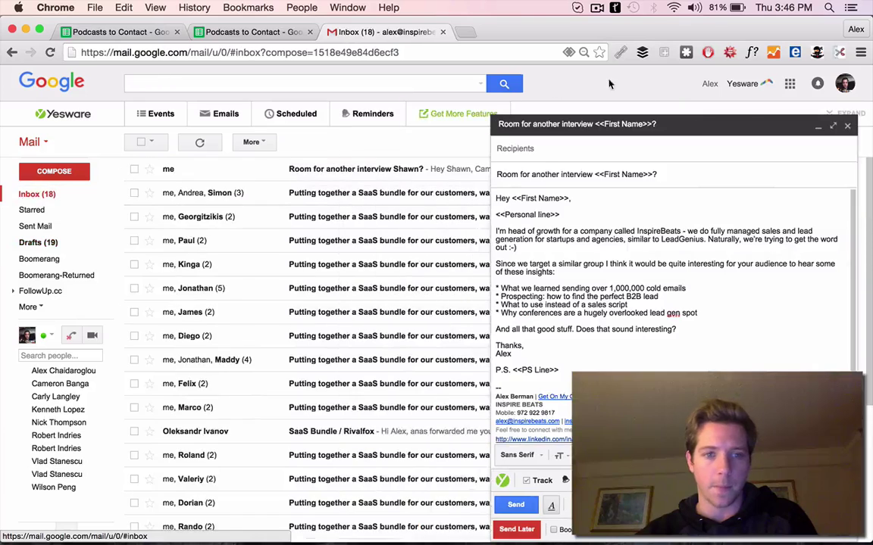
left_click(635, 123)
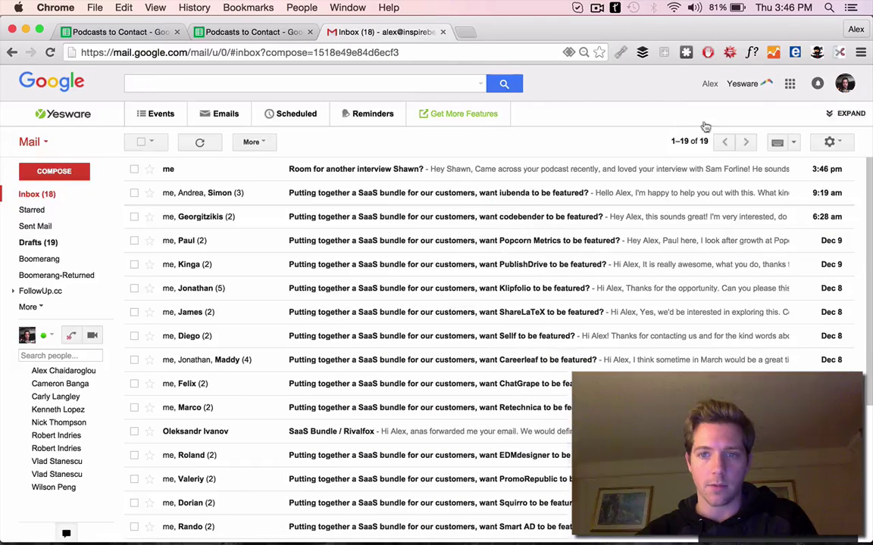
left_click(562, 170)
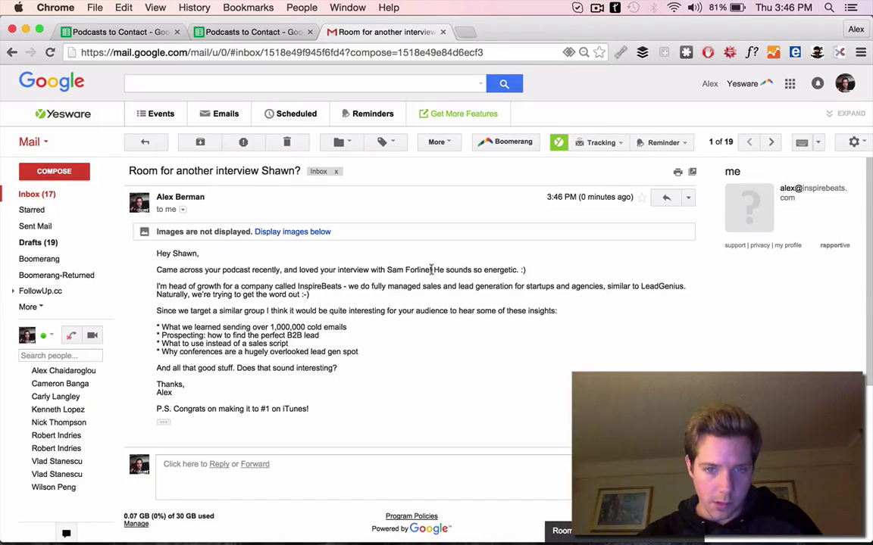
left_click_drag(312, 410, 243, 409)
left_click(258, 78)
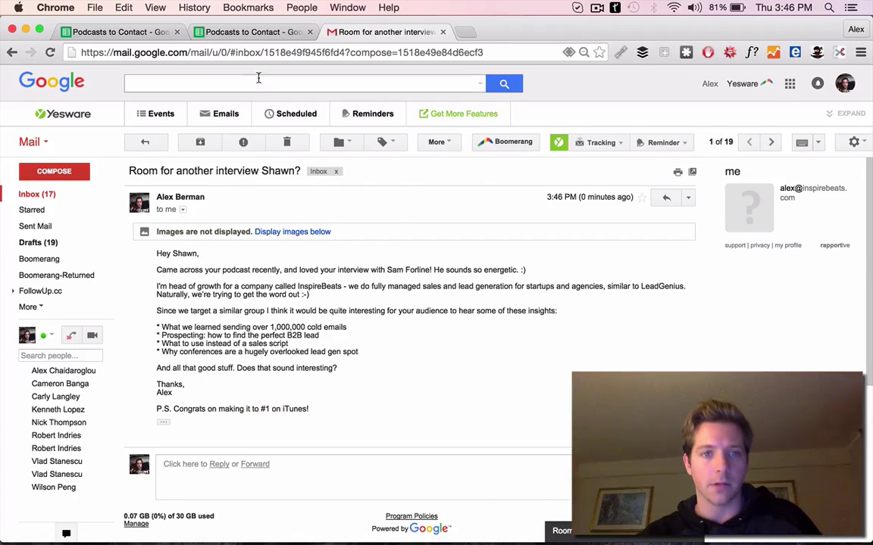
Send the mail merge emails to all recipients from the Podcasts to Contact spreadsheet and close the mail merge dialog
left_click(212, 32)
left_click(312, 354)
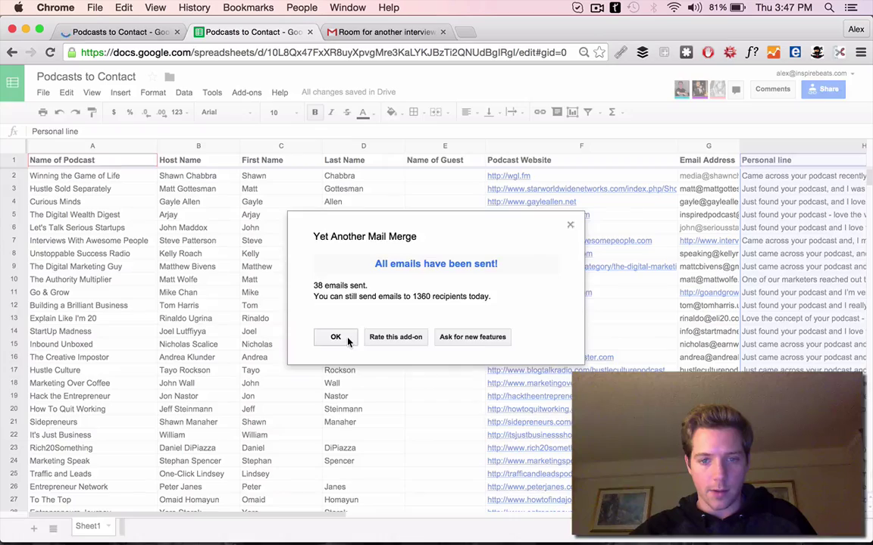
left_click(336, 338)
Review the merged messages in Gmail's Sent Mail and open the one sent to the StartUp Madness host
left_click(359, 34)
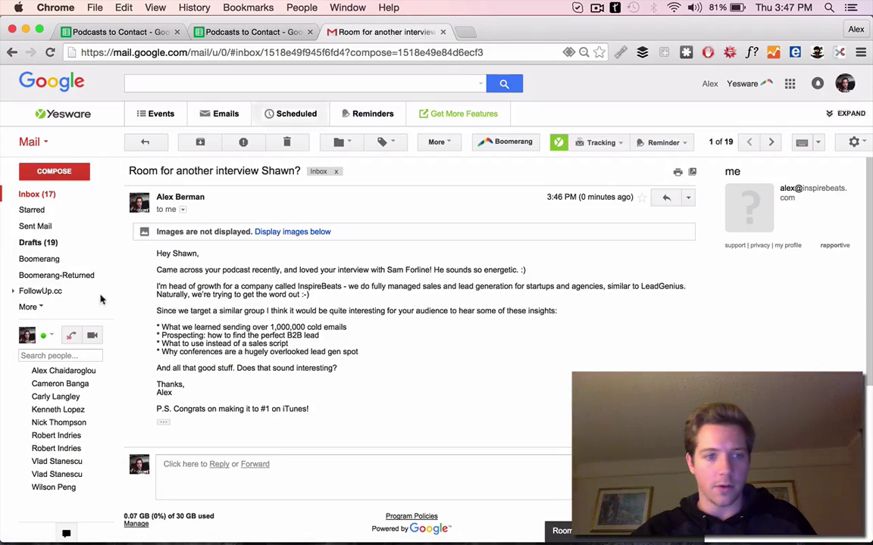
left_click(53, 226)
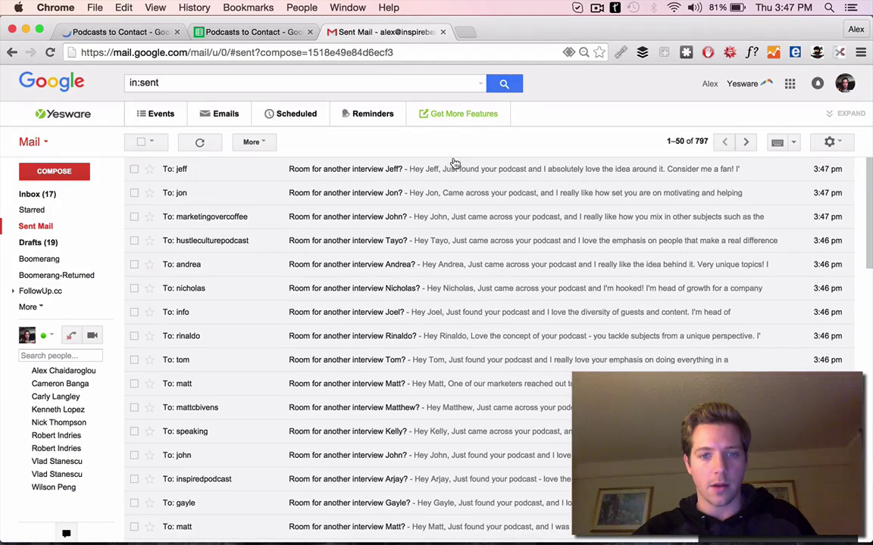
scroll(426, 257, "down", 1)
scroll(425, 258, "down", 6)
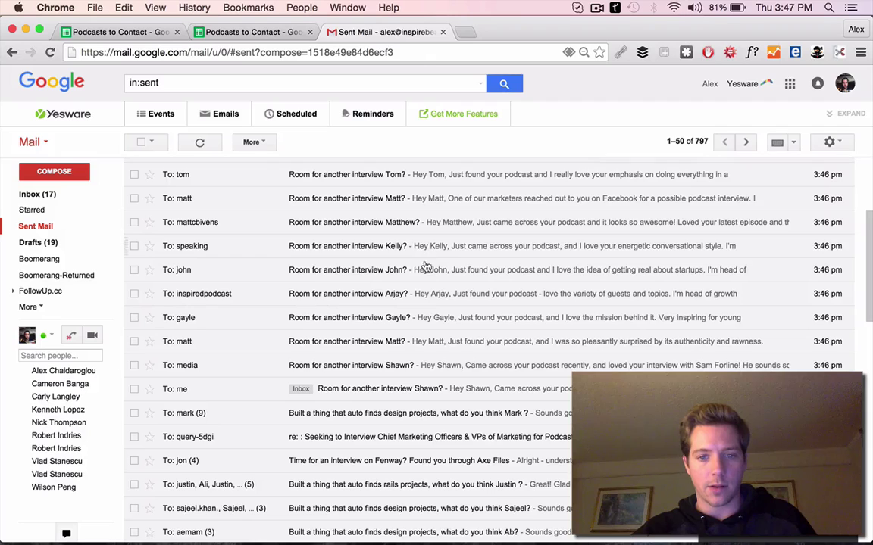
scroll(425, 257, "up", 8)
left_click(440, 307)
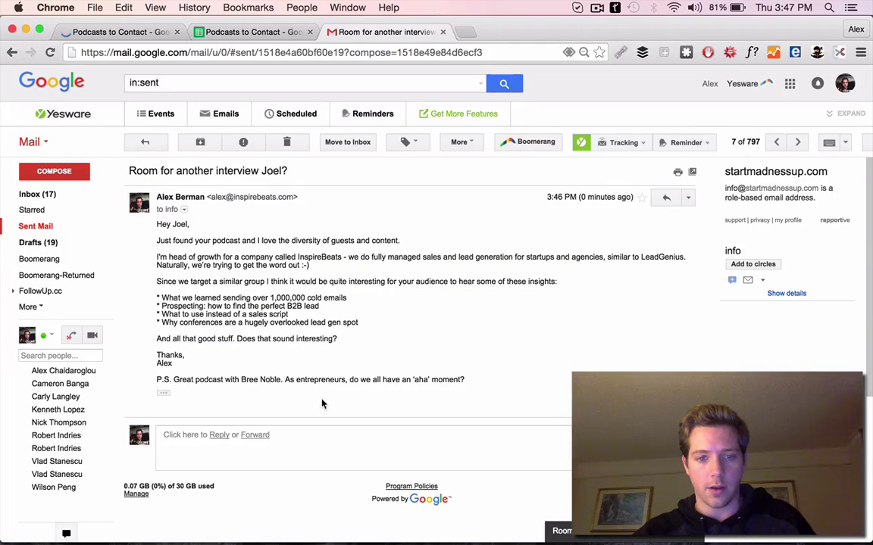
left_click(597, 8)
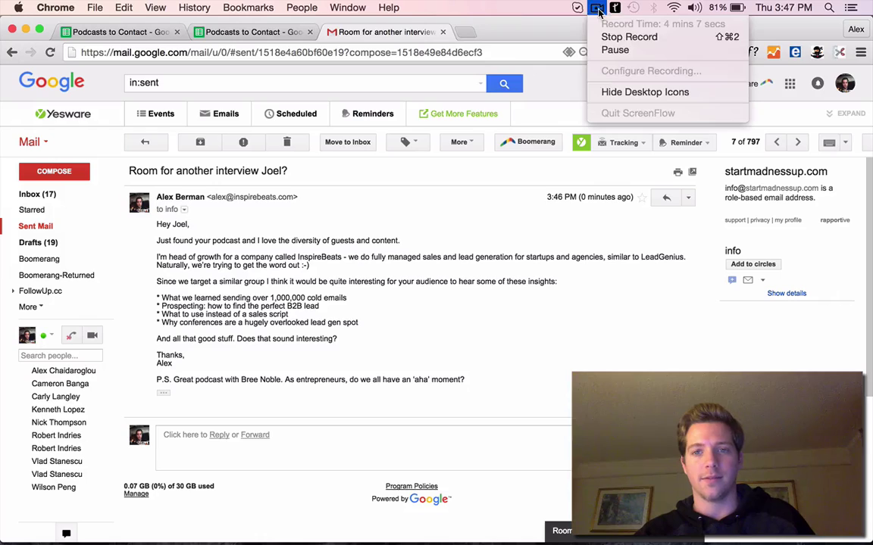